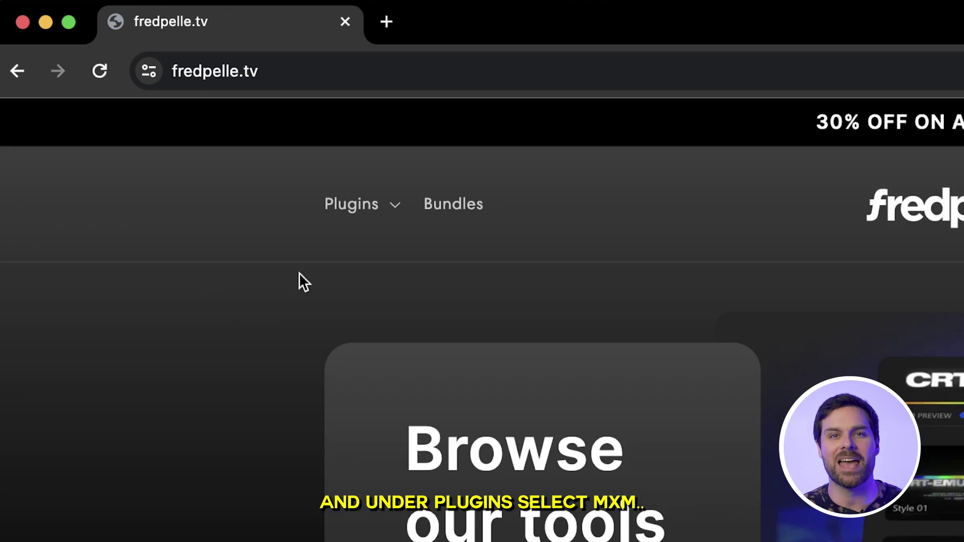
Step: Choose MXM from the Plugins dropdown on fredpelle.tv to reach its product page
left_click(377, 210)
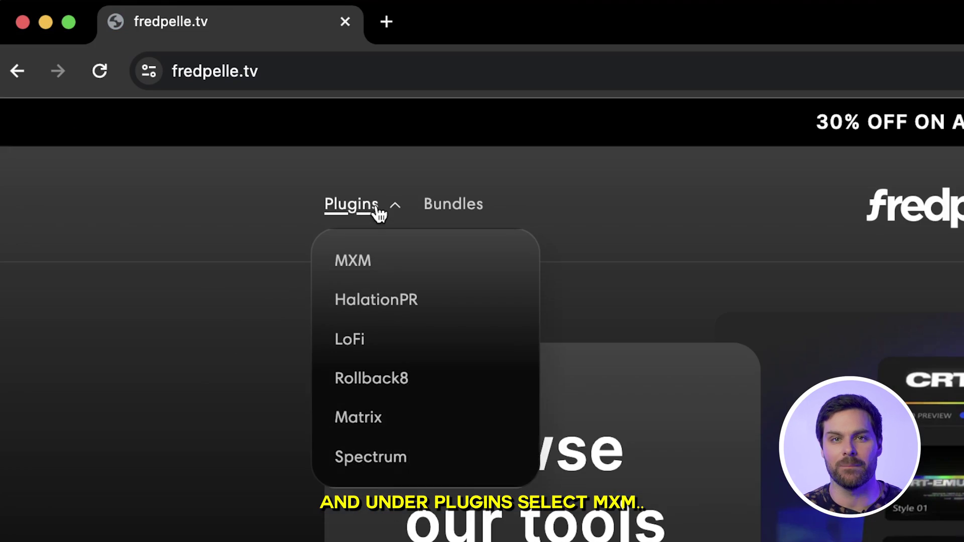
left_click(382, 260)
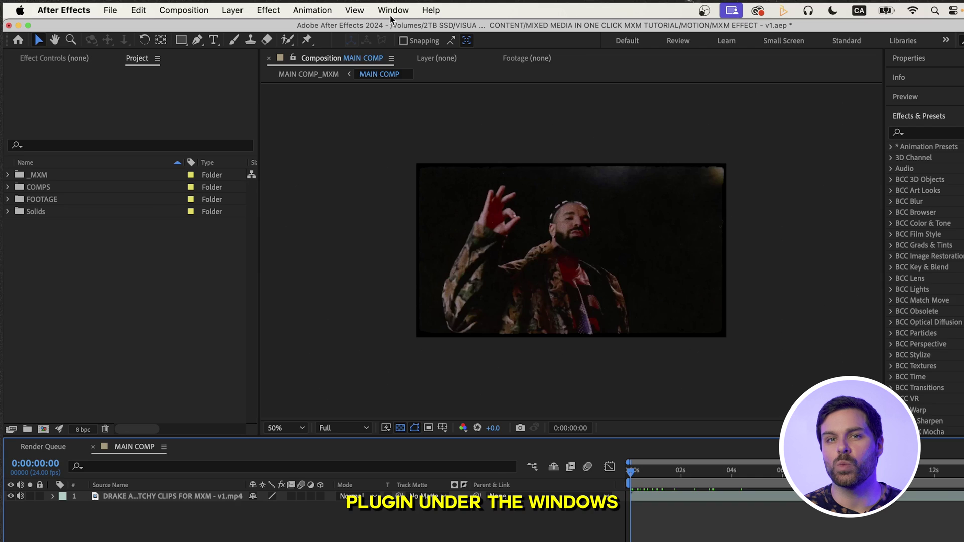
Step: Open the MXM extension, fetch the project's comps, and launch conversion of MAIN COMP
left_click(390, 16)
mouse_move(188, 165)
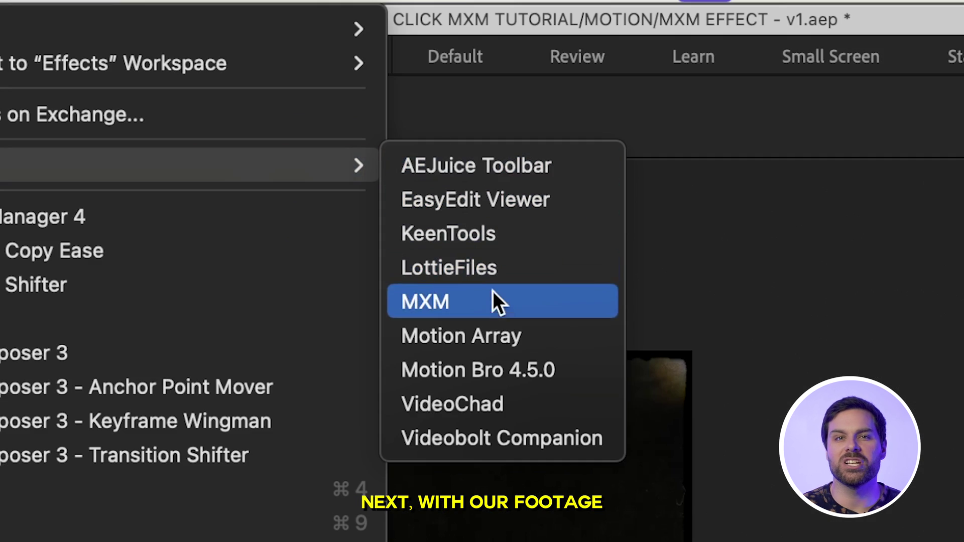
left_click(496, 298)
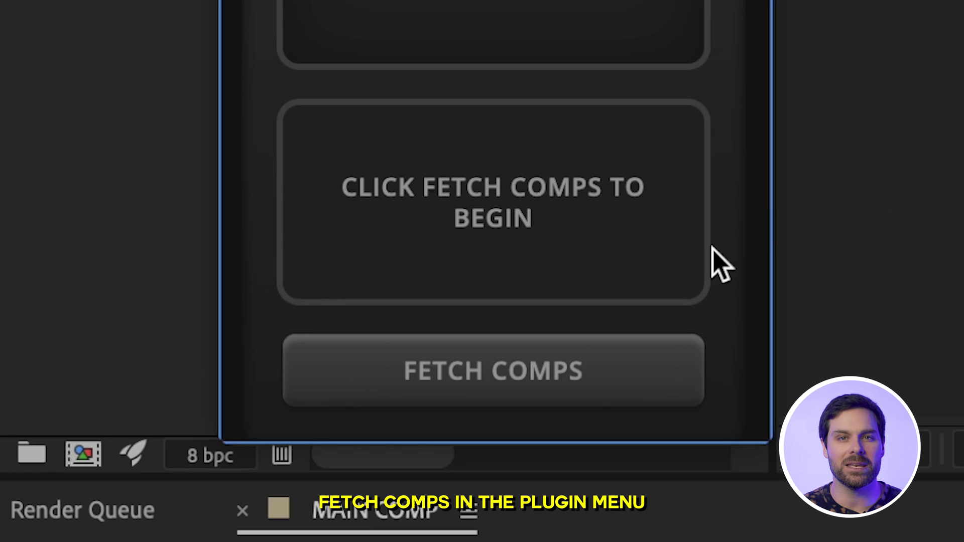
left_click(629, 377)
left_click(581, 260)
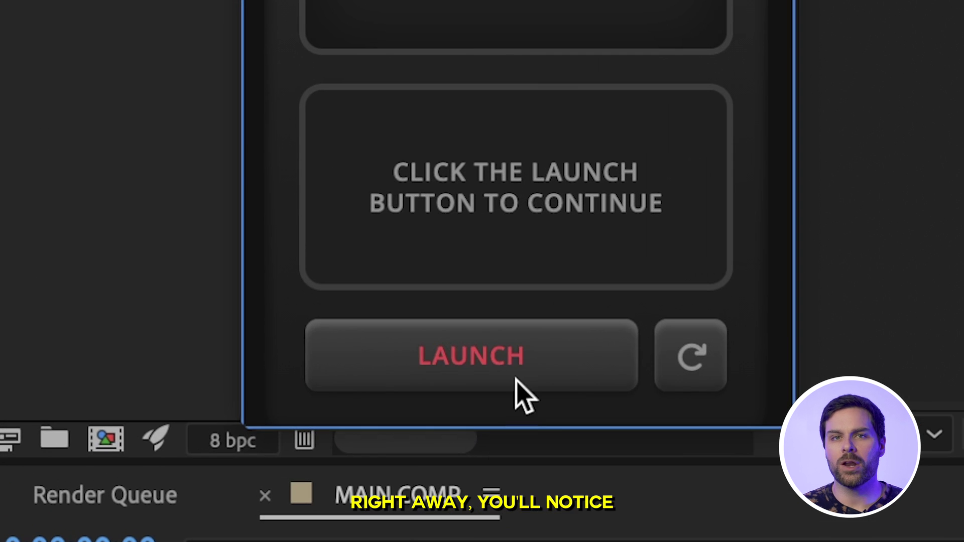
left_click(517, 381)
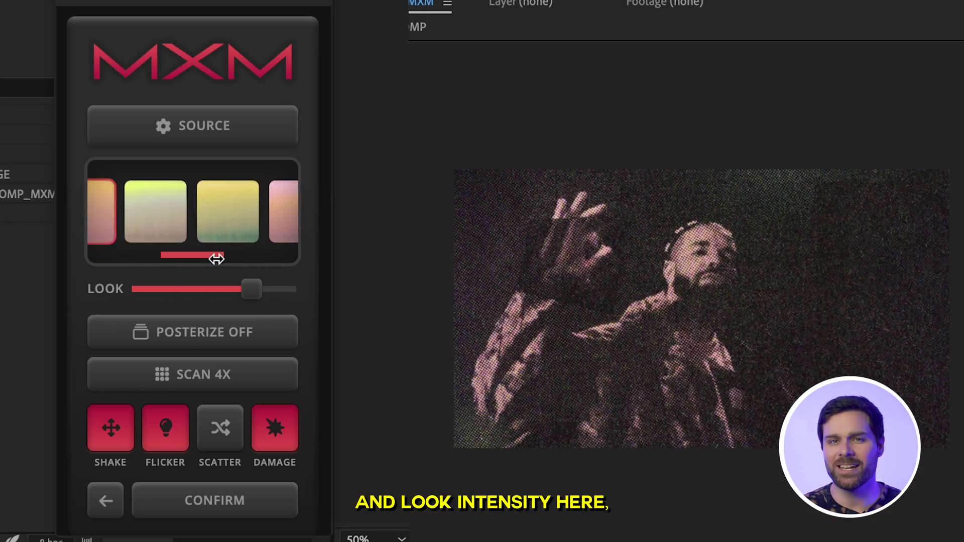
Step: Raise the MXM look strength, posterize to 8 FPS, and coarsen the Scan setting to 4X
left_click_drag(193, 290, 229, 290)
left_click(532, 250)
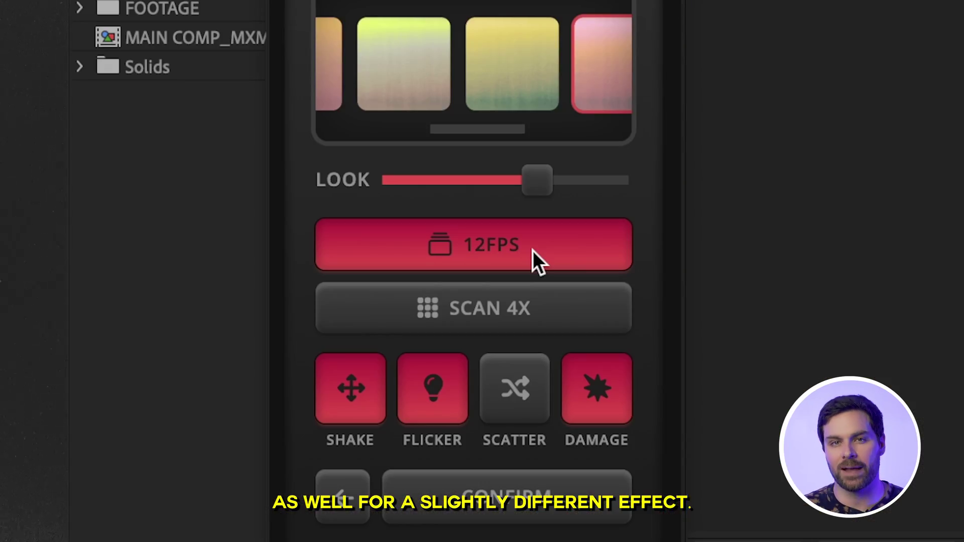
left_click(532, 251)
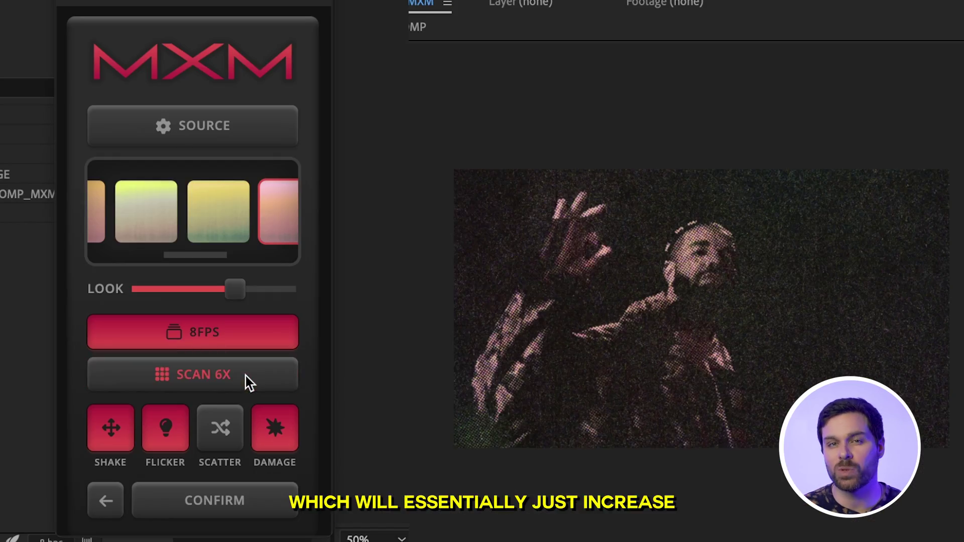
left_click(245, 376)
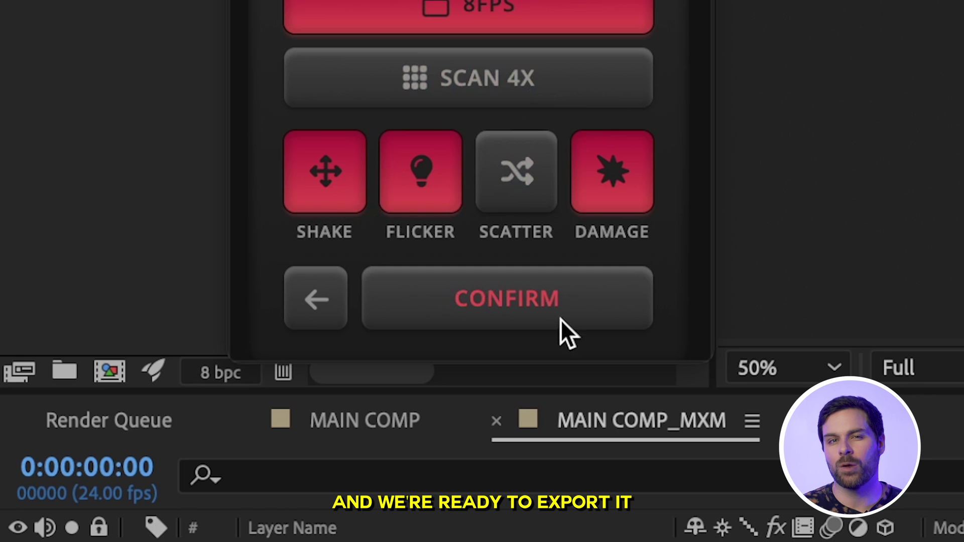
Step: Confirm the MXM settings, then queue MAIN COMP_MXM with a Lossless output module
left_click(561, 320)
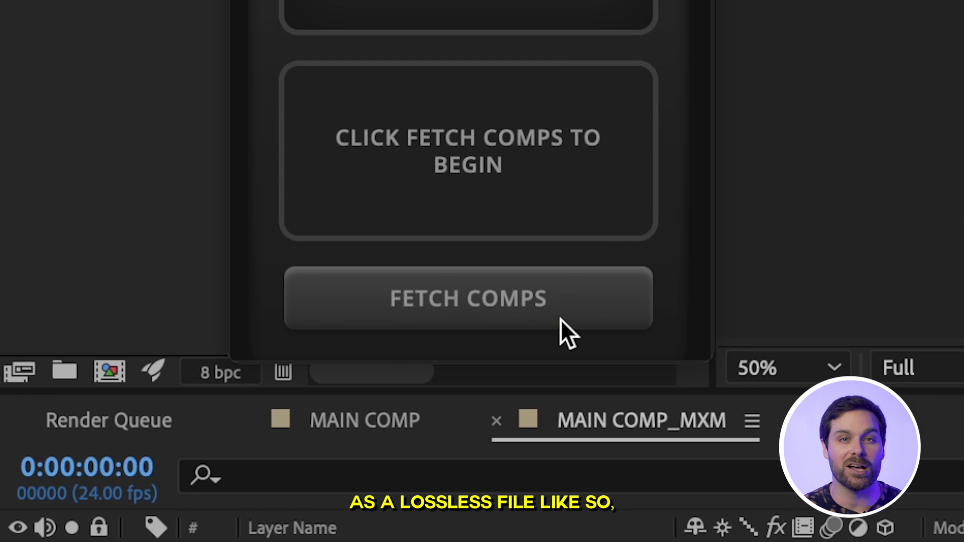
left_click(424, 53)
left_click(560, 353)
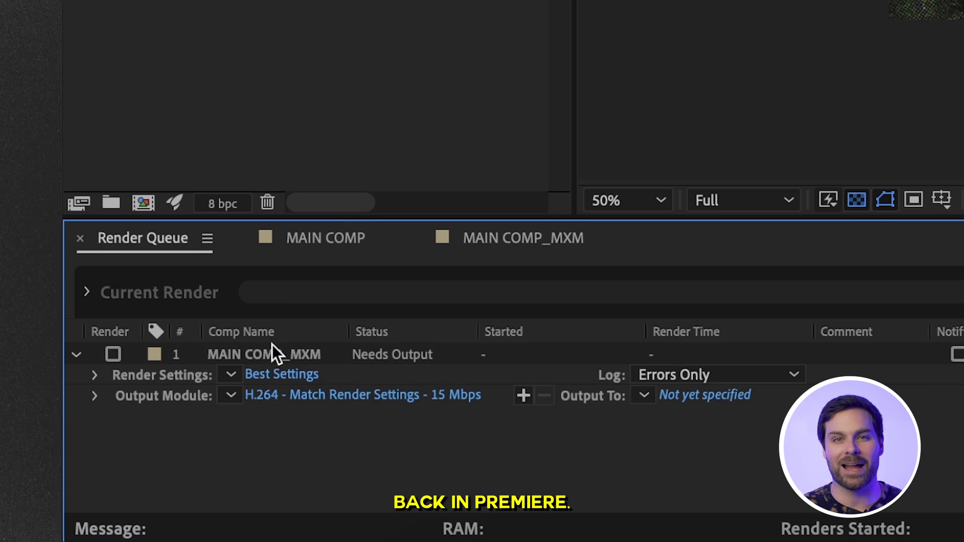
left_click(228, 397)
left_click(256, 333)
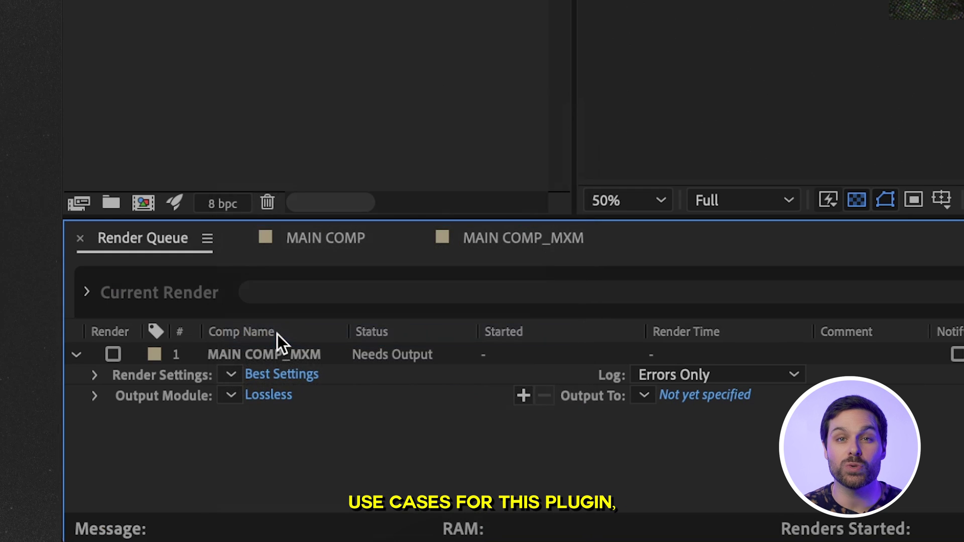
Step: Render the queued lossless MAIN COMP_MXM export from the Render Queue
left_click(473, 343)
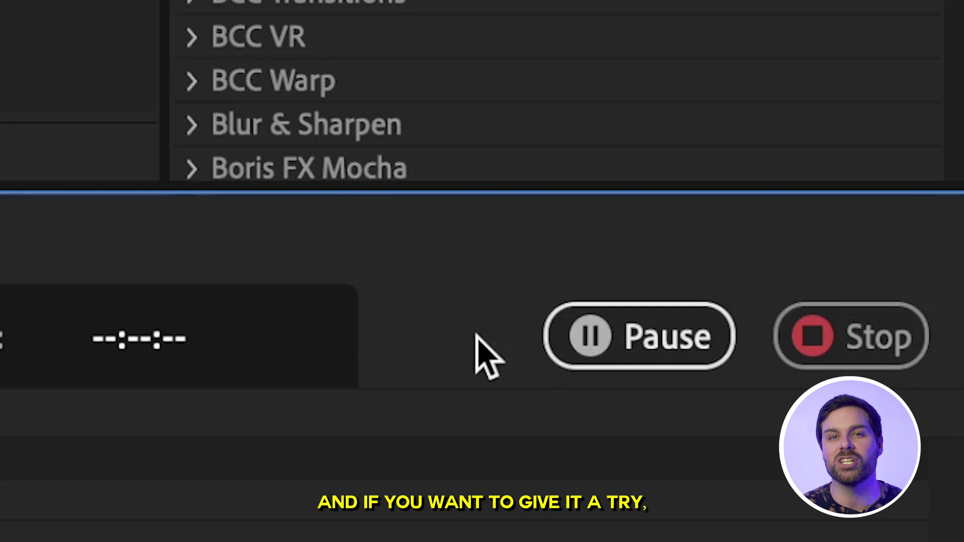